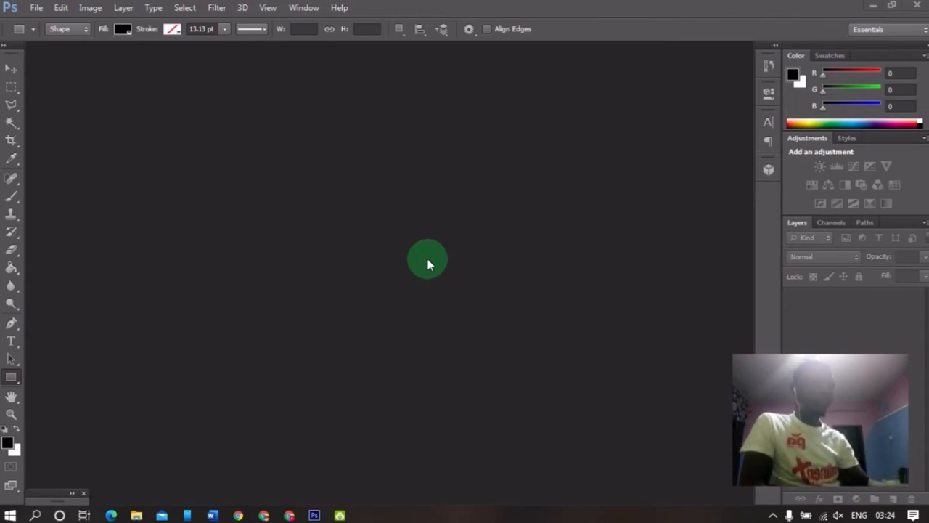
# Create a new 12 × 6 inch document at 300 pixels/inch with a white background.
pyautogui.click(45, 9)
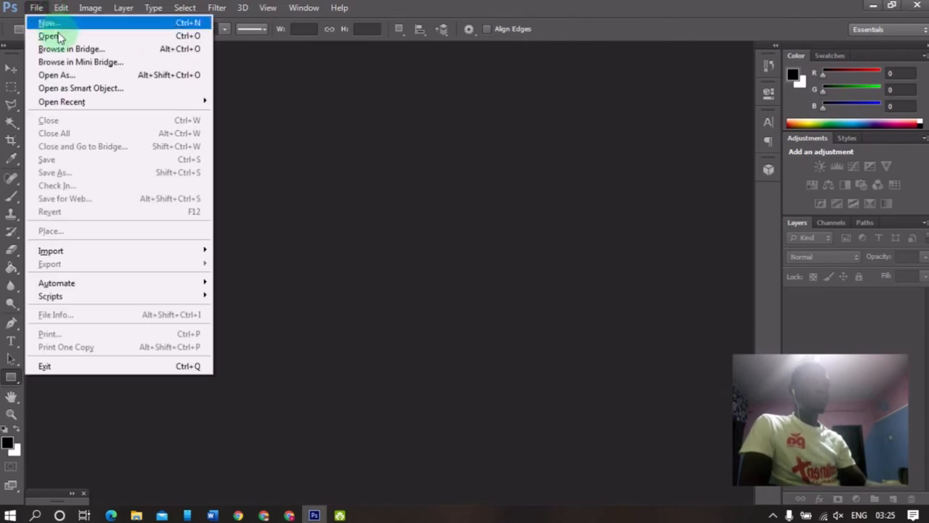
pyautogui.click(57, 25)
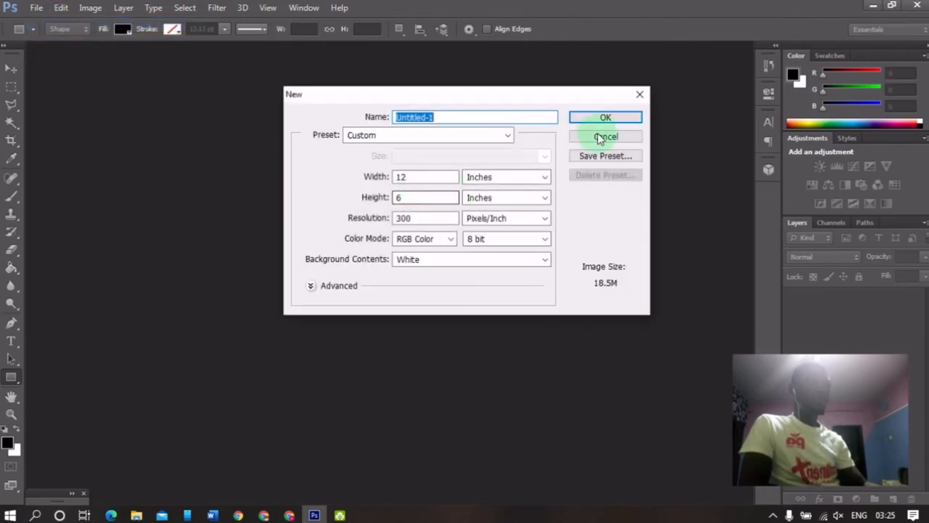
pyautogui.click(604, 117)
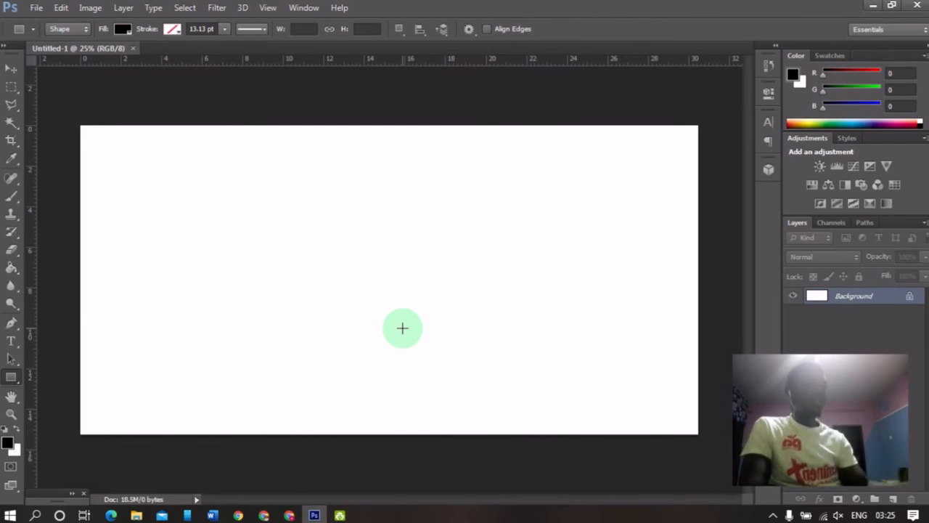
# Draw a thin vertical black rectangle about 56 × 1372 px near the canvas's left edge.
pyautogui.press('v')
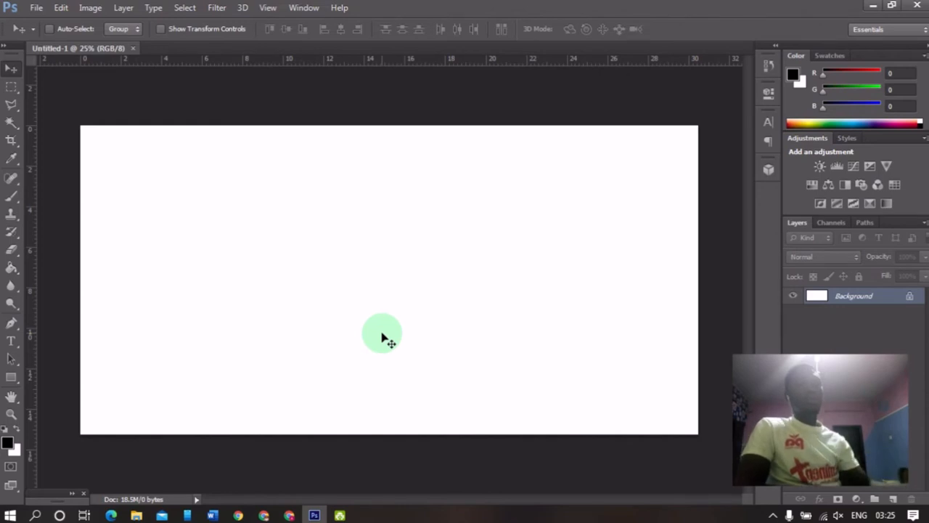
pyautogui.click(10, 377)
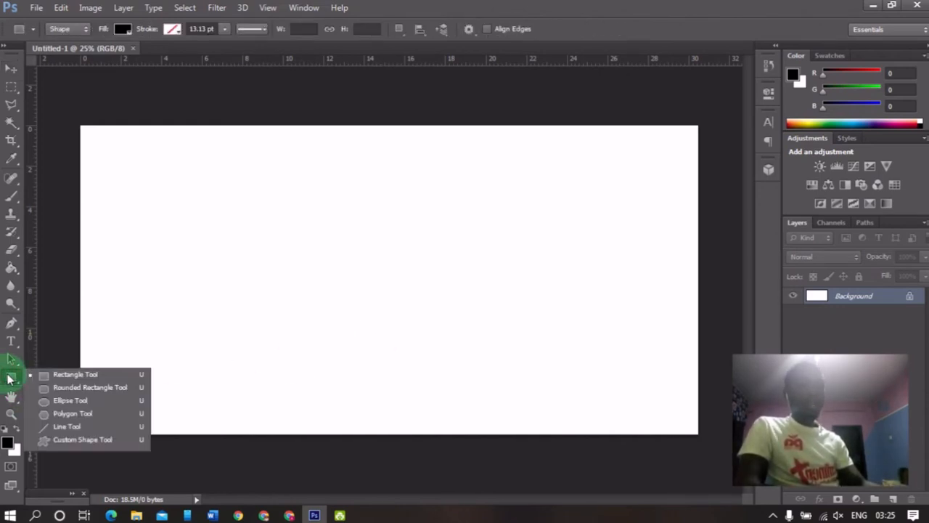
pyautogui.click(87, 377)
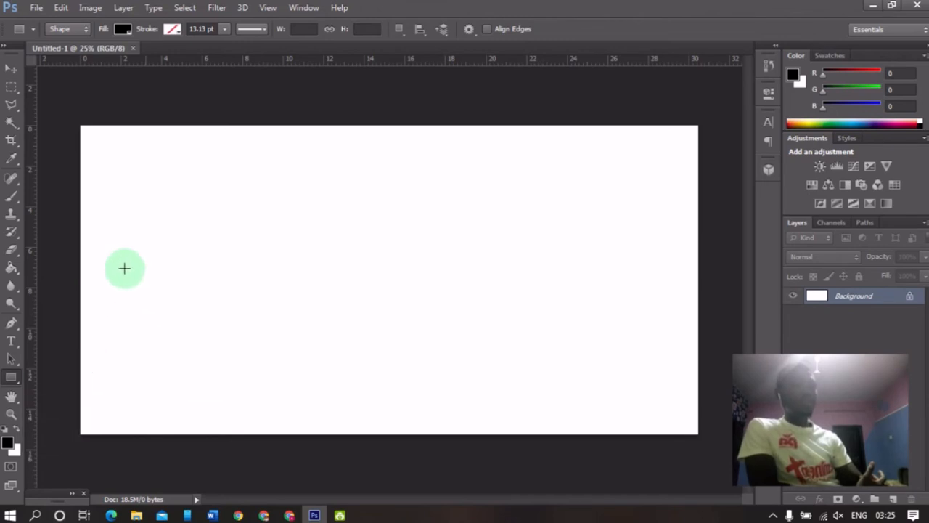
pyautogui.moveTo(94, 209); pyautogui.dragTo(97, 445)
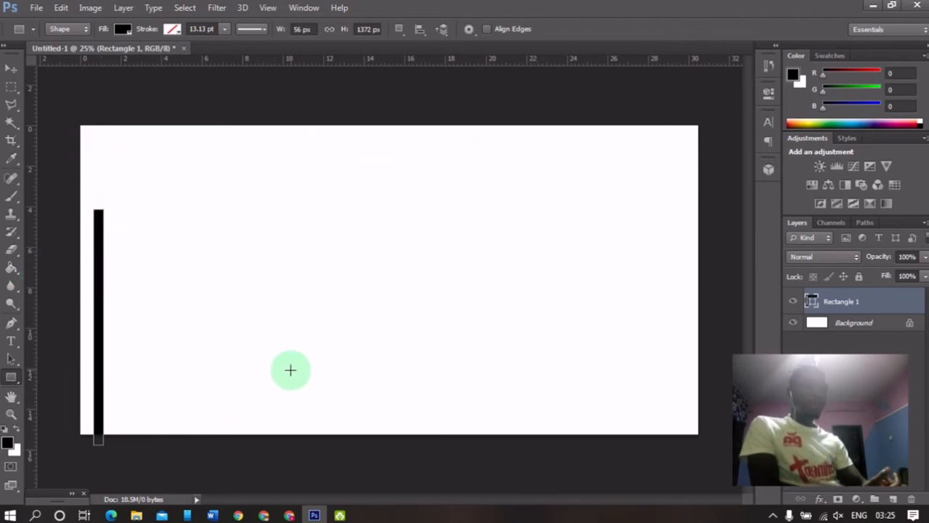
# Switch to the Ellipse tool and change the selected rectangle's fill colour to dark purple.
pyautogui.press('v')
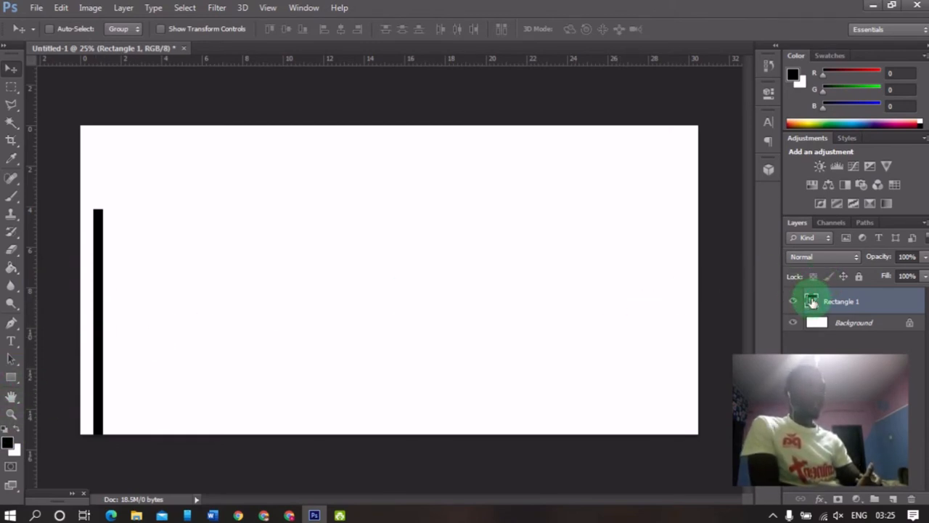
pyautogui.click(14, 379)
pyautogui.click(12, 377)
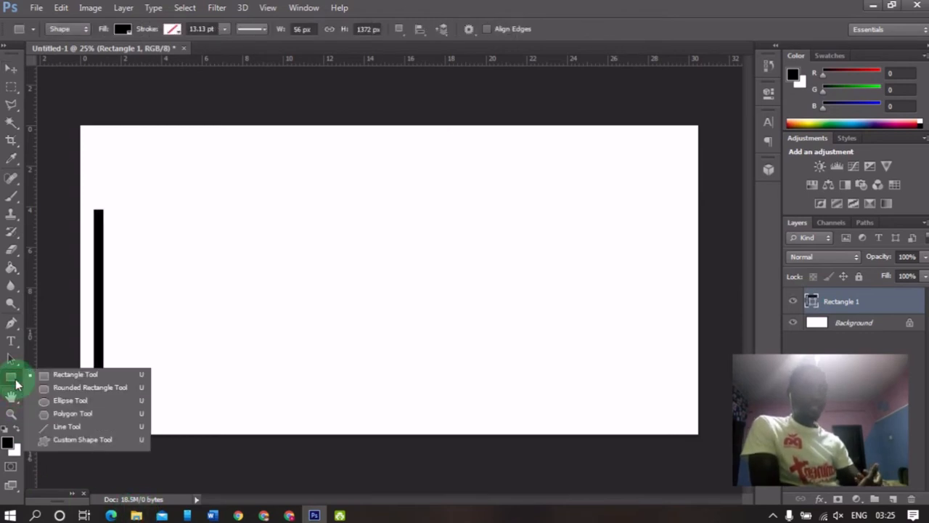
pyautogui.click(73, 400)
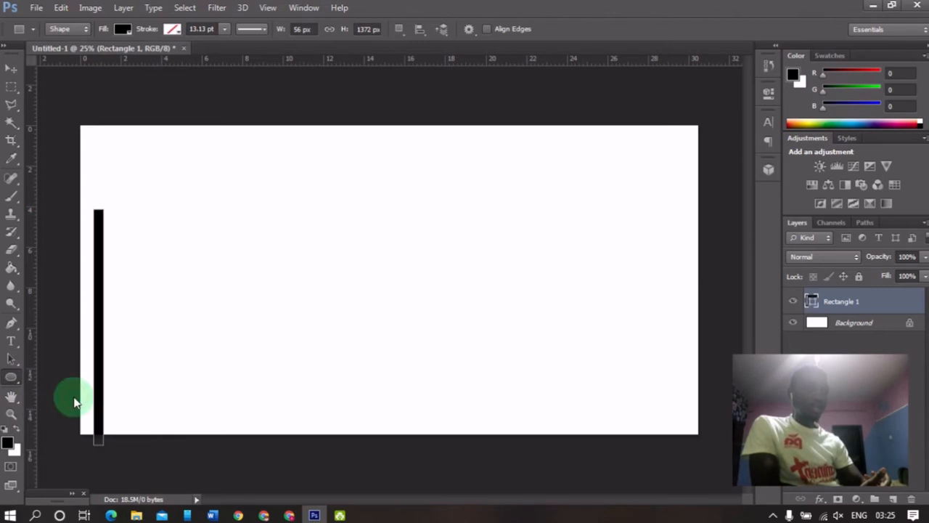
pyautogui.click(125, 29)
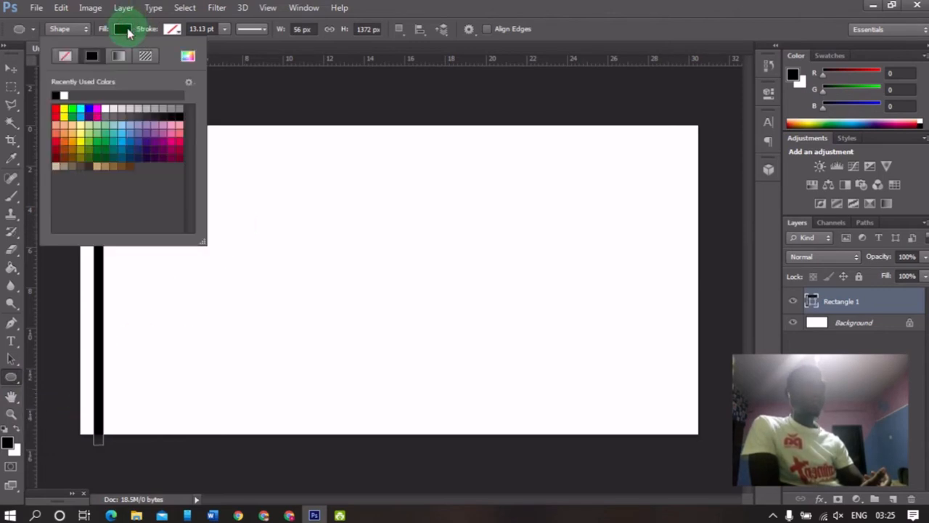
pyautogui.click(88, 116)
# Draw a purple circle about 940 × 976 px and move it toward the lower left of the canvas.
pyautogui.moveTo(247, 143); pyautogui.dragTo(407, 309)
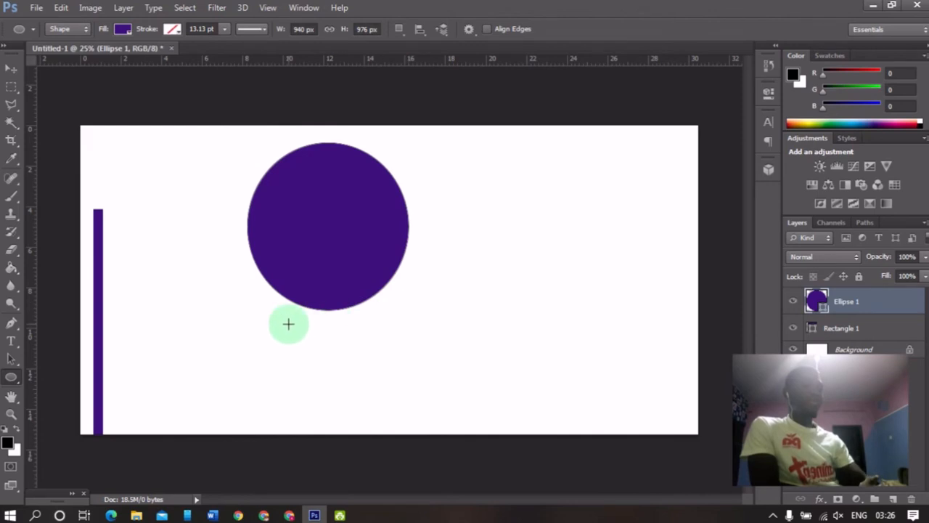
pyautogui.press('v')
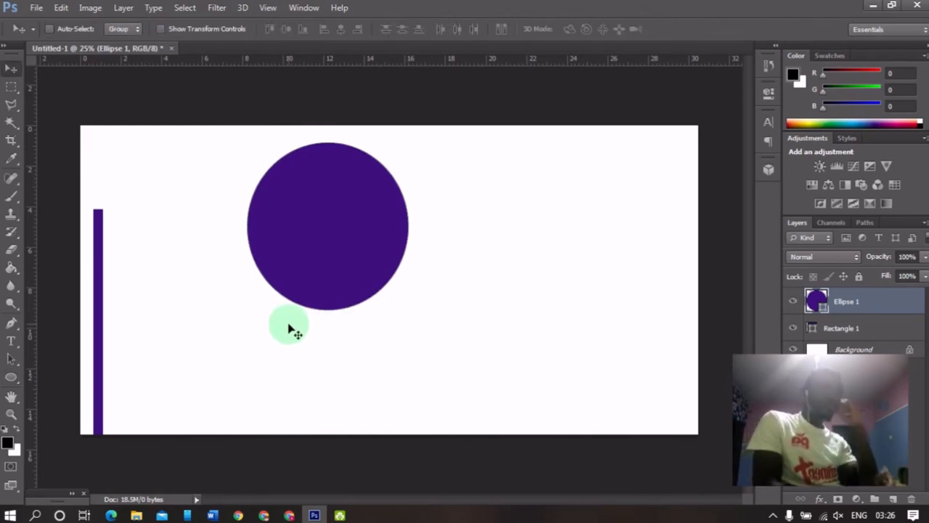
pyautogui.moveTo(334, 295); pyautogui.dragTo(186, 297)
pyautogui.moveTo(206, 327); pyautogui.dragTo(288, 401)
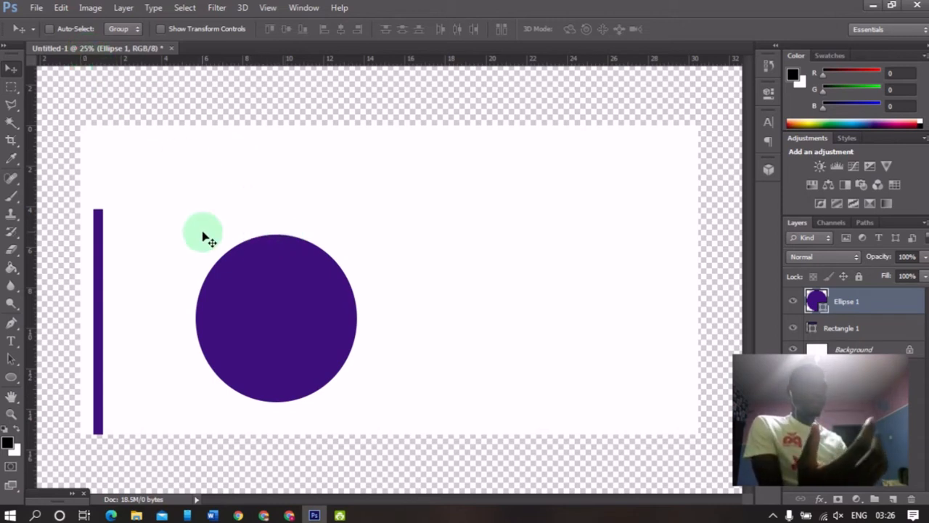
# Rasterize both the ellipse layer and the rectangle layer.
pyautogui.rightClick(896, 299)
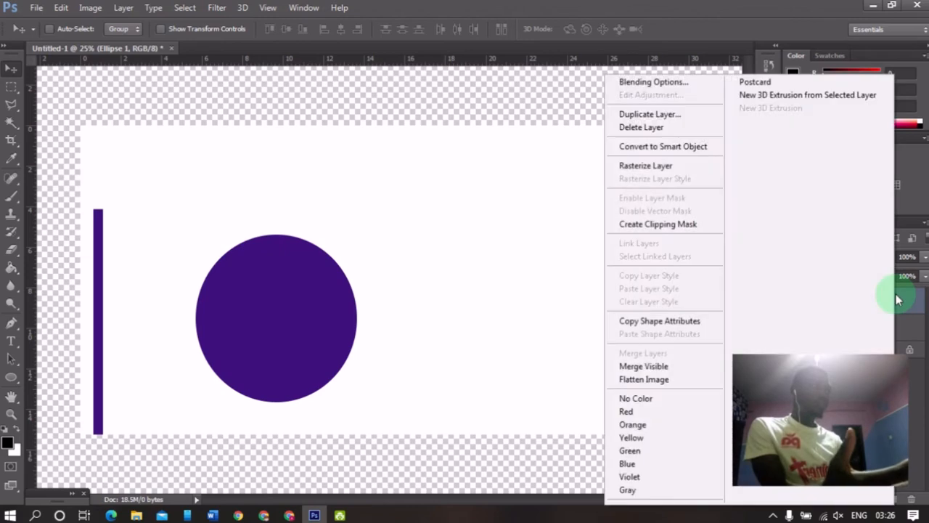
pyautogui.click(662, 164)
pyautogui.rightClick(860, 313)
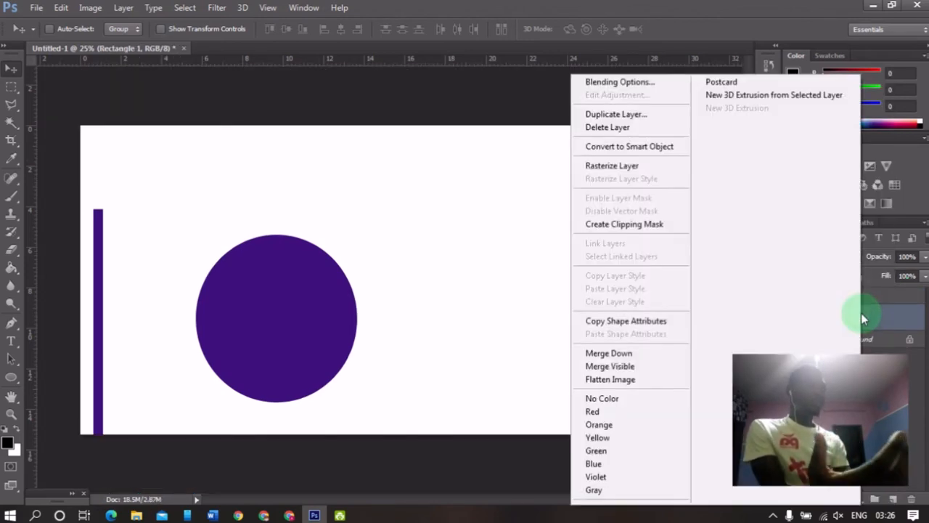
pyautogui.click(637, 166)
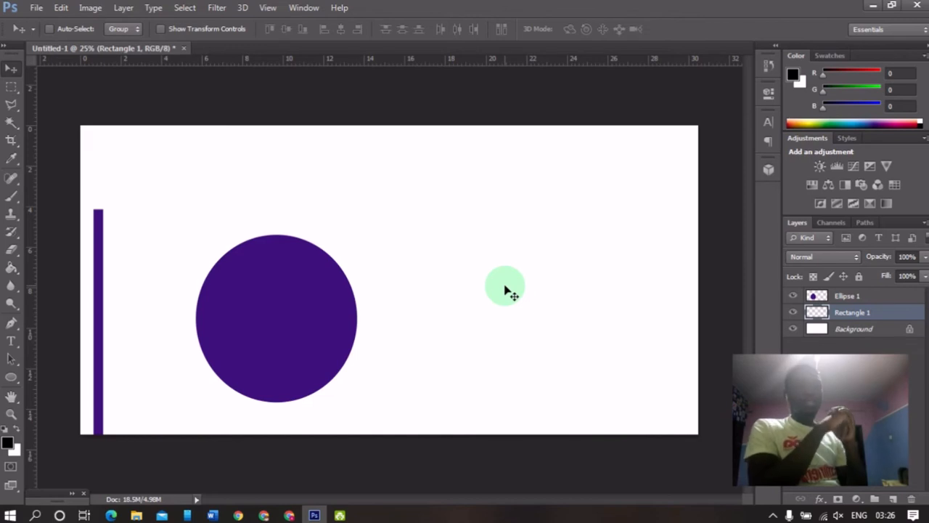
# Cut a crescent from the circle by deleting an offset elliptical marquee selection on the ellipse layer, then deselect.
pyautogui.click(13, 87)
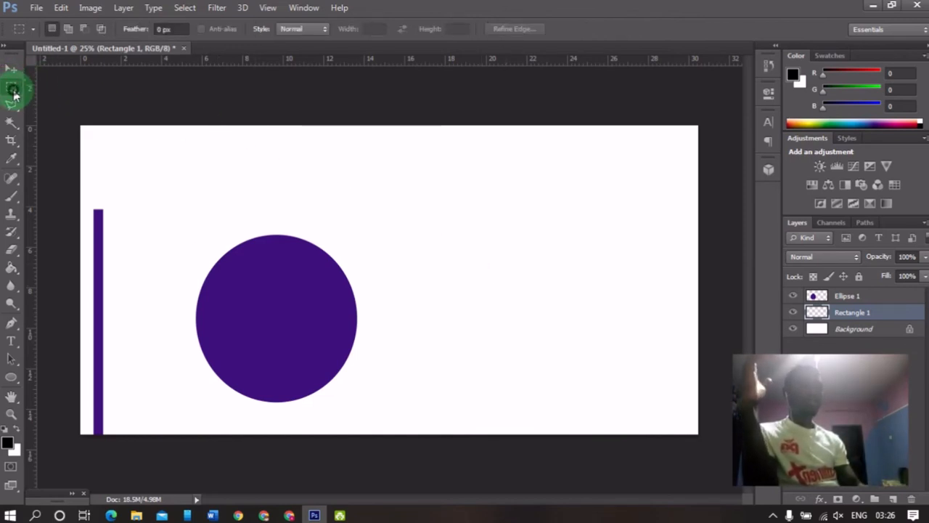
pyautogui.click(13, 89)
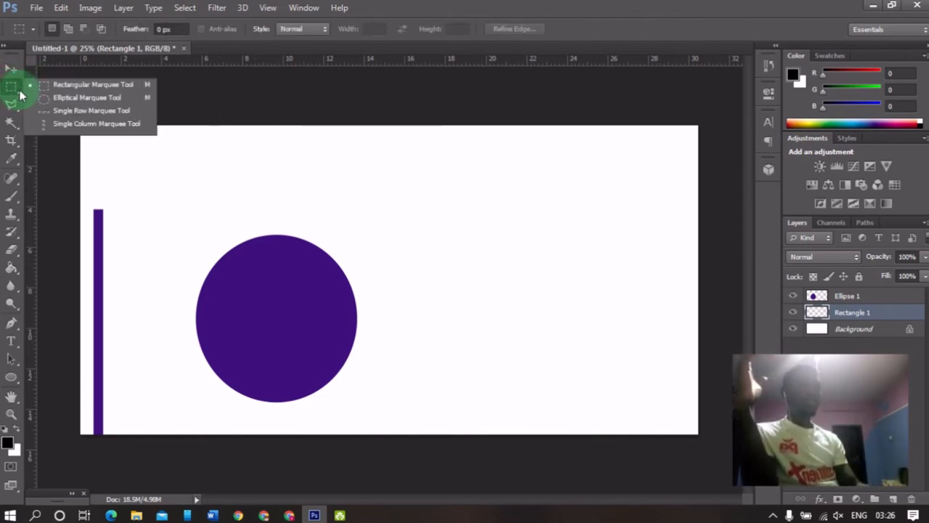
pyautogui.click(87, 100)
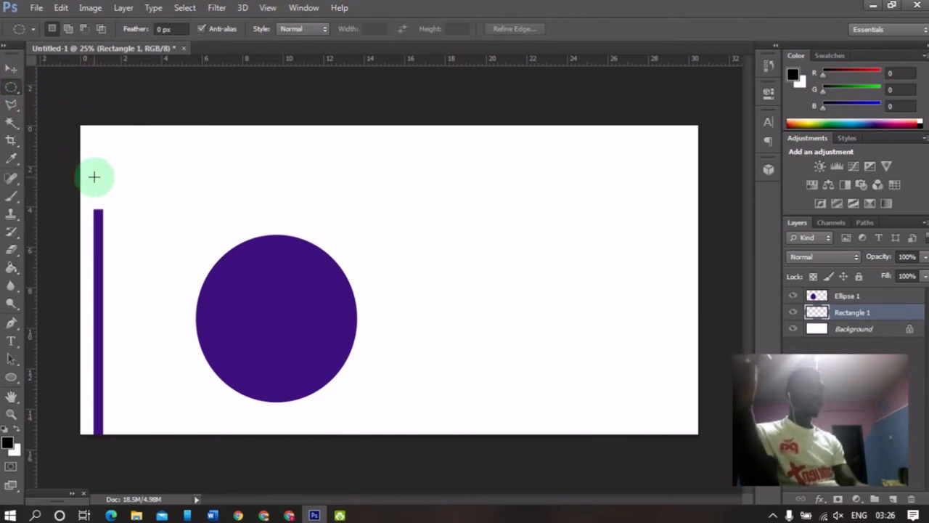
pyautogui.moveTo(197, 205); pyautogui.dragTo(362, 392)
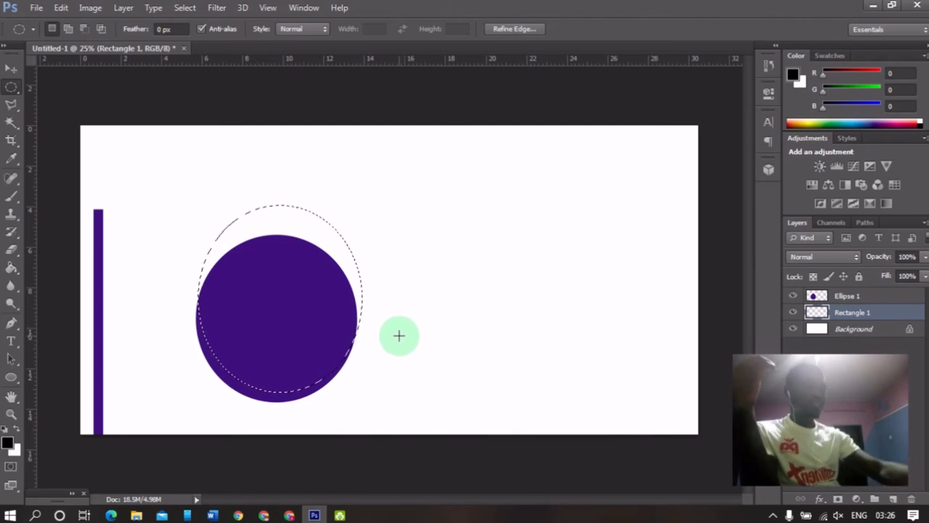
pyautogui.click(845, 296)
pyautogui.click(804, 296)
pyautogui.press('Delete')
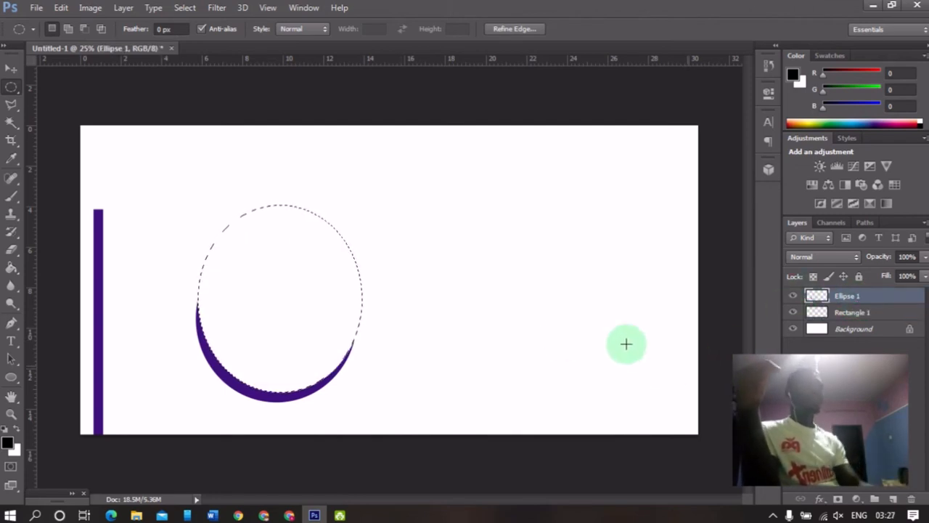
pyautogui.click(361, 332)
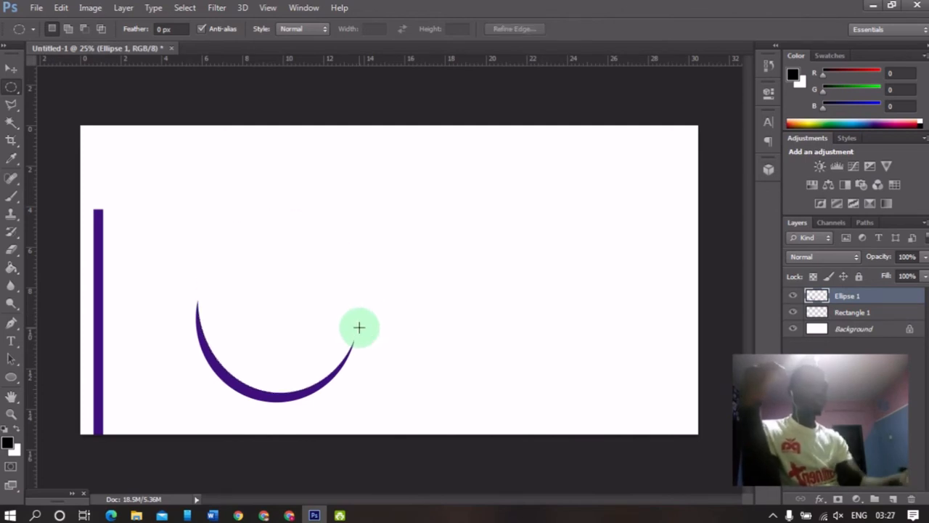
# Move the crescent upward and scale it down with Free Transform into a small arc.
pyautogui.press('v')
pyautogui.moveTo(281, 378); pyautogui.dragTo(290, 290)
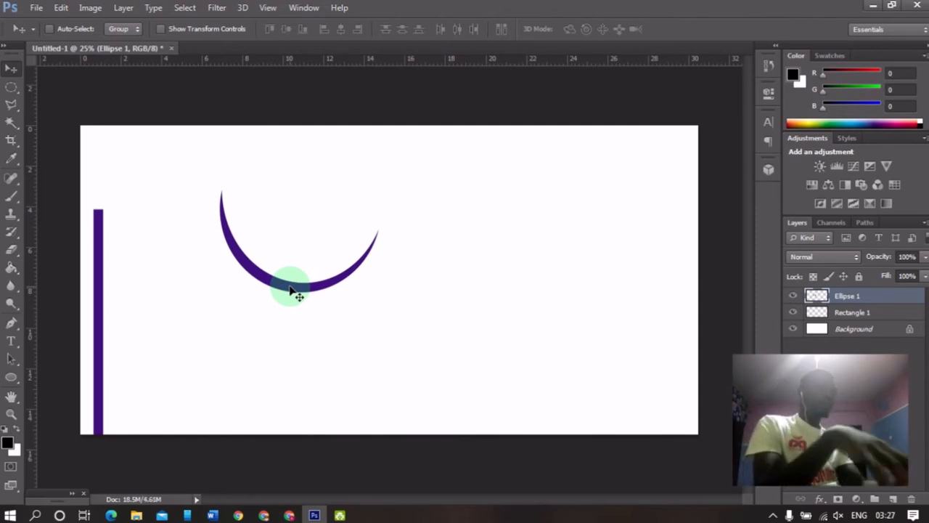
pyautogui.hotkey('ctrl', 't')
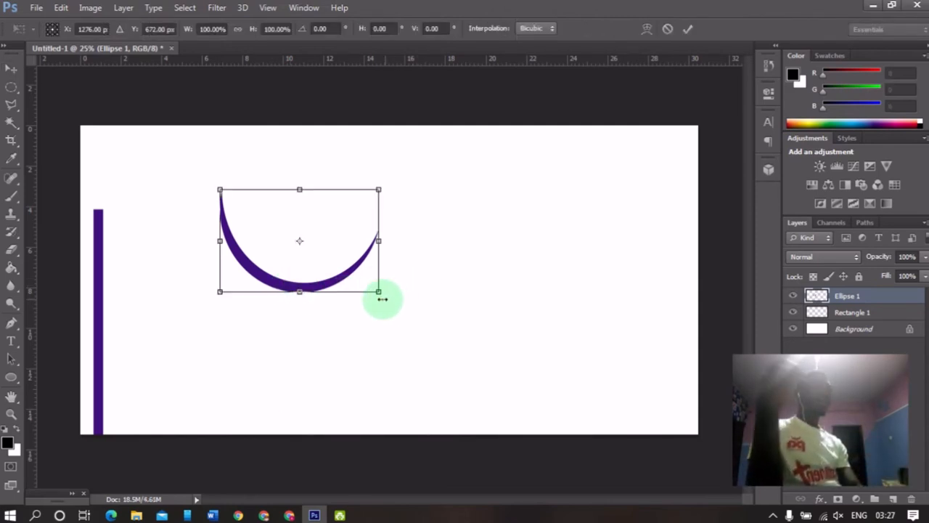
pyautogui.moveTo(381, 293); pyautogui.dragTo(314, 231)
pyautogui.press('Return')
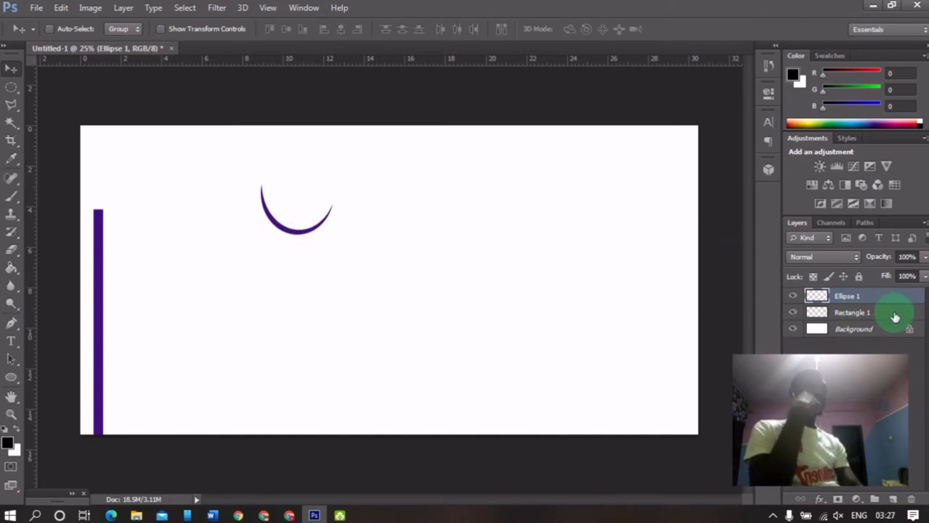
# Apply a Color Overlay layer style in orange #df7300 to the crescent layer.
pyautogui.doubleClick(819, 294)
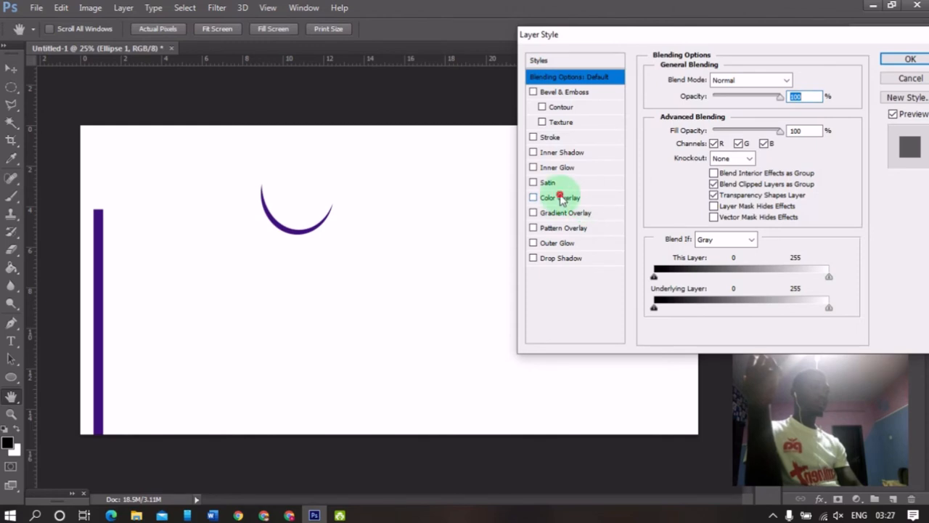
pyautogui.click(556, 197)
pyautogui.click(799, 80)
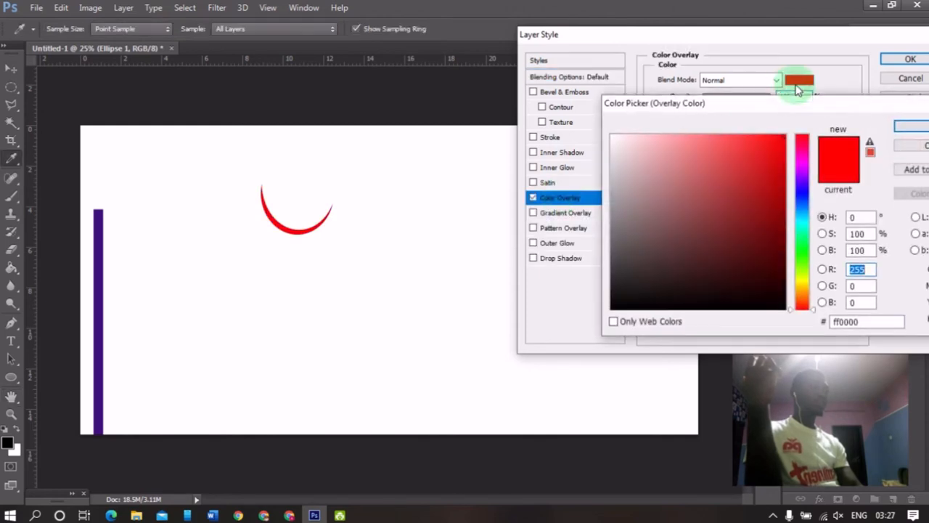
pyautogui.click(650, 230)
pyautogui.click(802, 213)
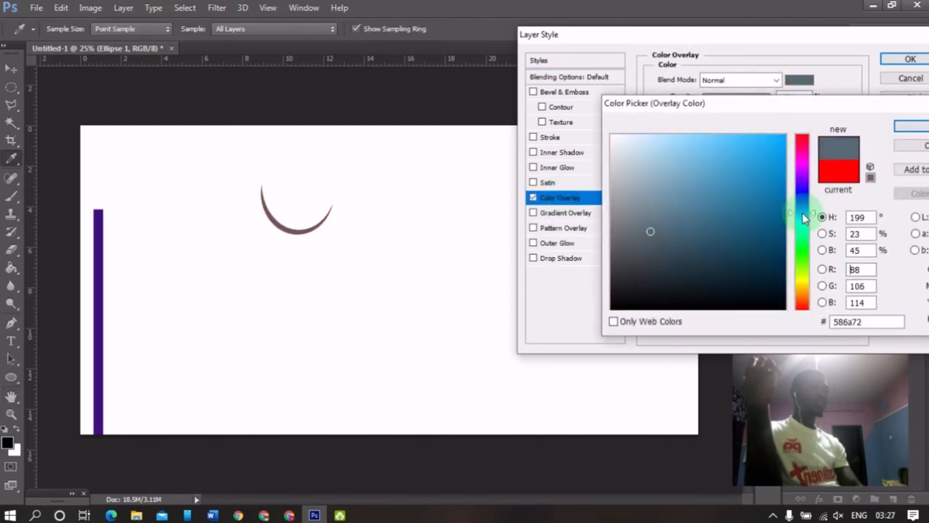
pyautogui.click(760, 246)
pyautogui.moveTo(811, 239); pyautogui.dragTo(811, 288)
pyautogui.moveTo(751, 226); pyautogui.dragTo(764, 183)
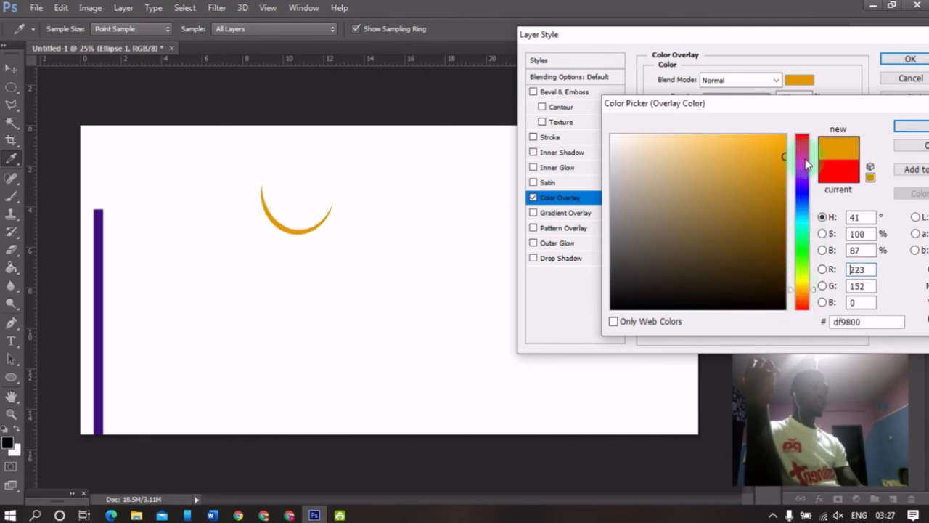
pyautogui.moveTo(798, 283); pyautogui.dragTo(798, 294)
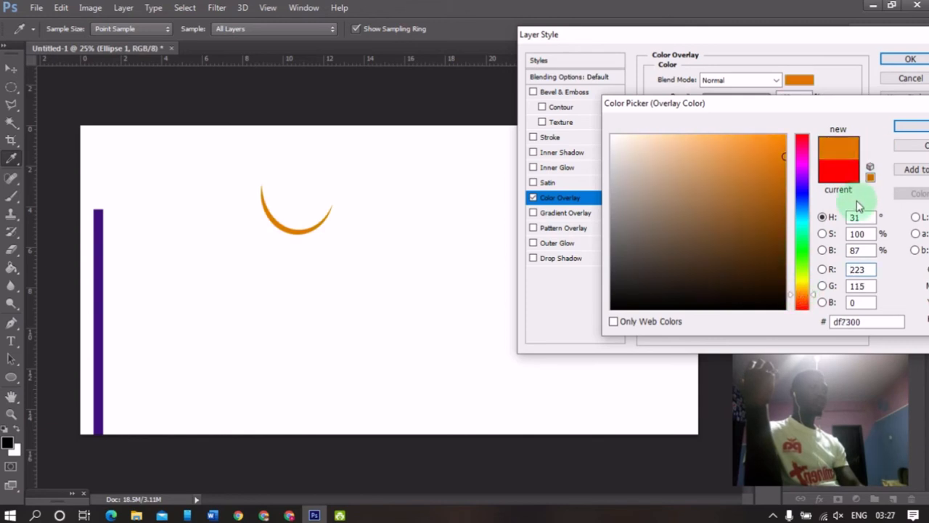
pyautogui.click(907, 127)
pyautogui.click(907, 59)
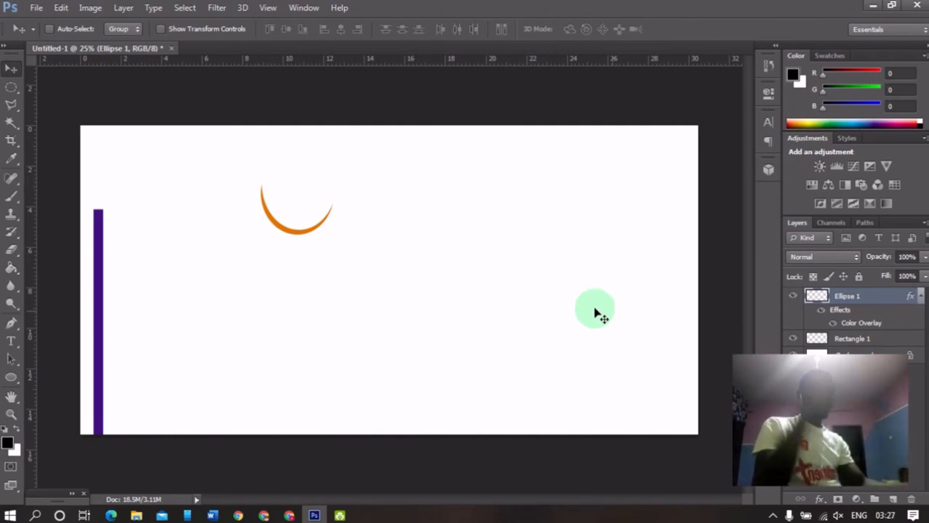
# Select the Rectangle tool and set its fill to none.
pyautogui.click(14, 384)
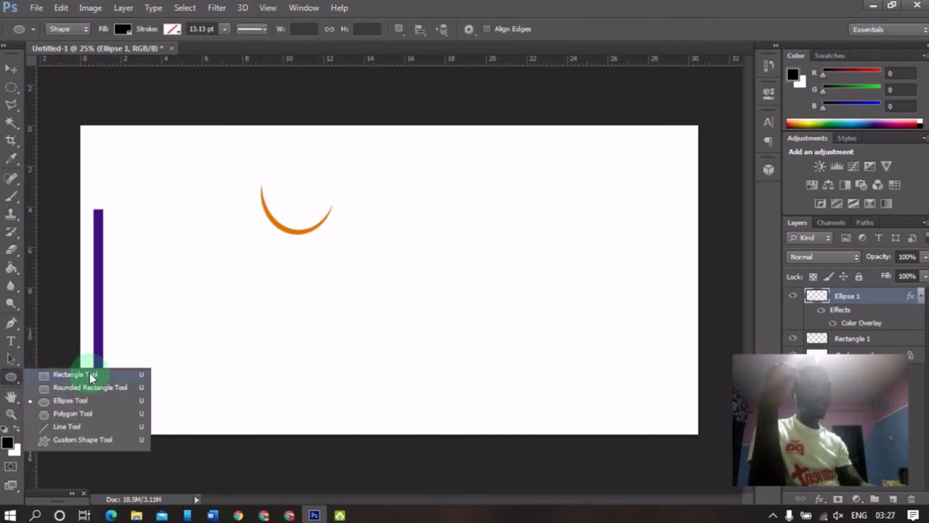
pyautogui.click(90, 373)
pyautogui.click(125, 36)
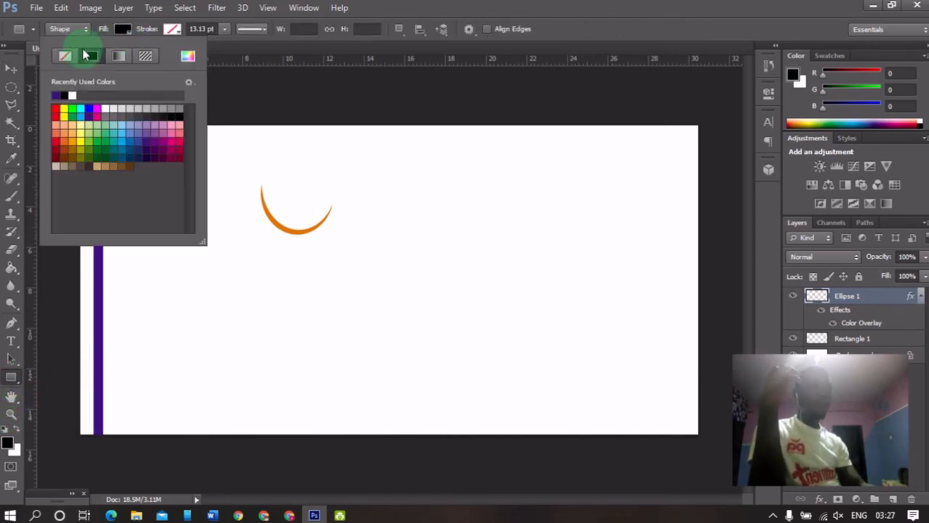
pyautogui.click(66, 55)
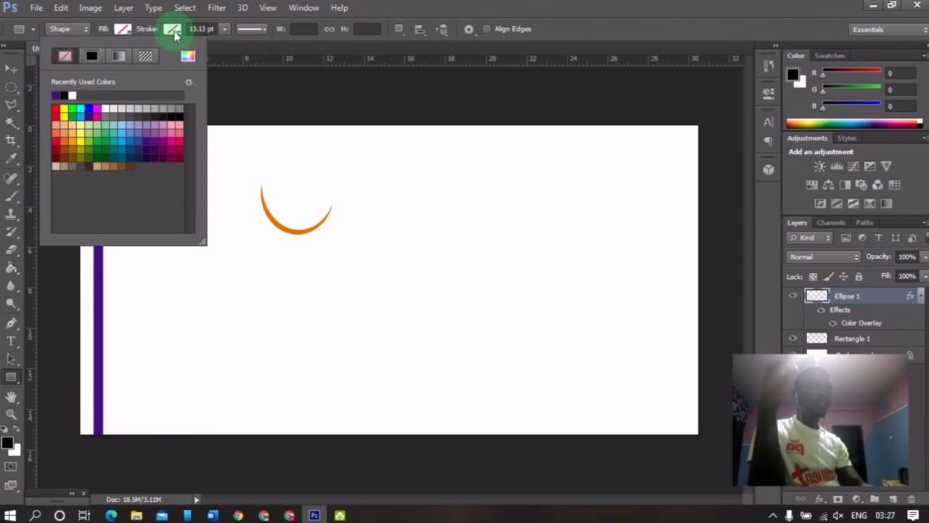
# Set the rectangle stroke to the recent purple and draw an outlined rectangle about 1212 × 848 px in the canvas centre.
pyautogui.click(172, 30)
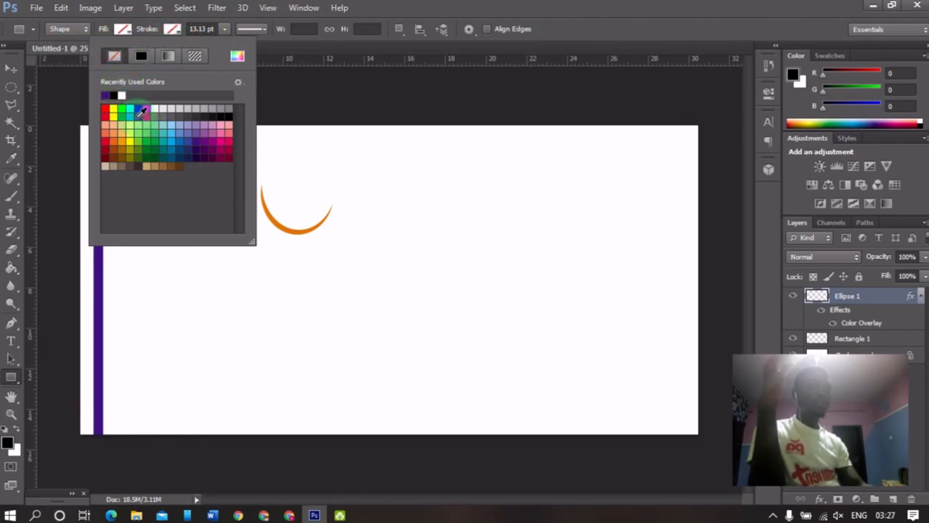
pyautogui.click(105, 96)
pyautogui.click(363, 181)
pyautogui.moveTo(338, 185); pyautogui.dragTo(546, 328)
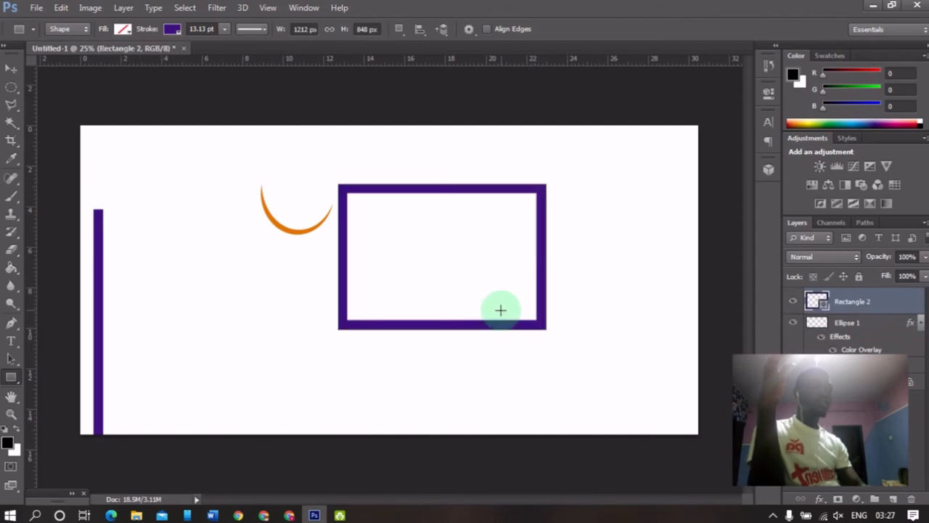
# Rasterize the new rectangle layer and fill its interior with black using the Paint Bucket tool.
pyautogui.press('v')
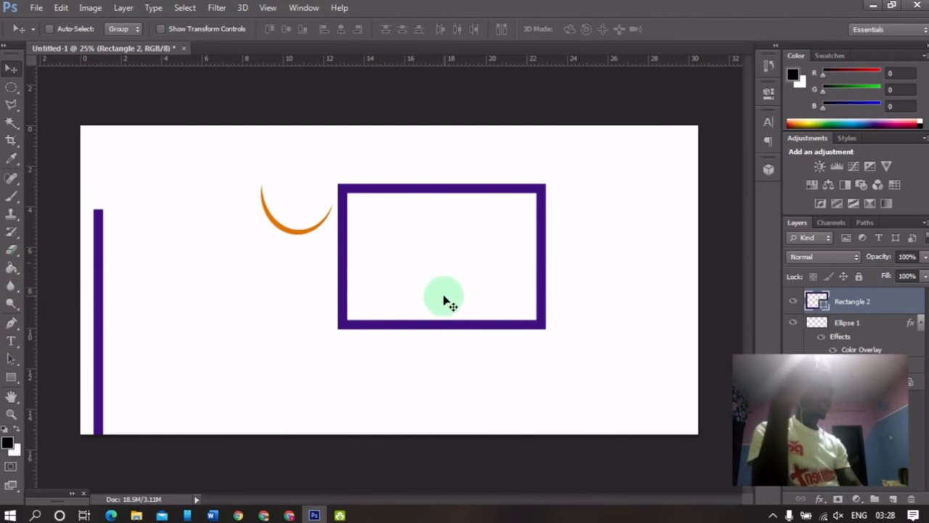
pyautogui.click(10, 268)
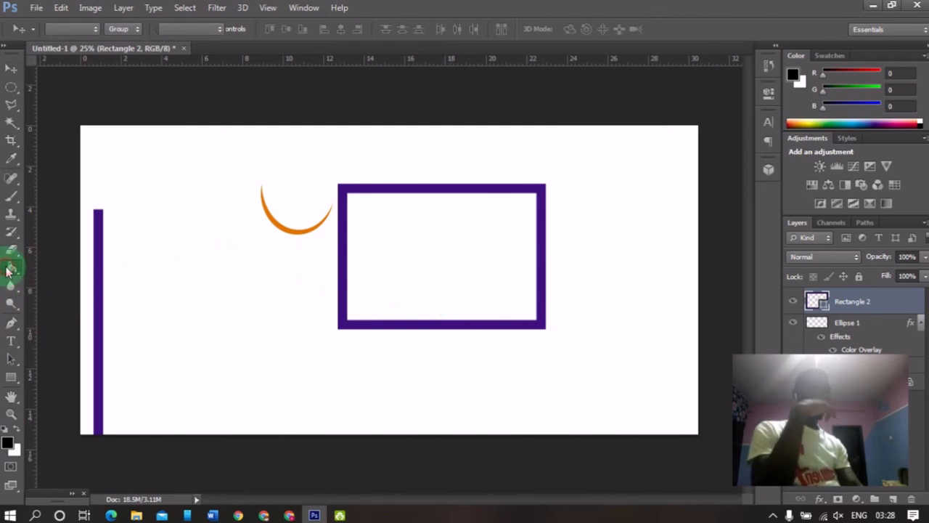
pyautogui.moveTo(10, 269); pyautogui.dragTo(72, 281)
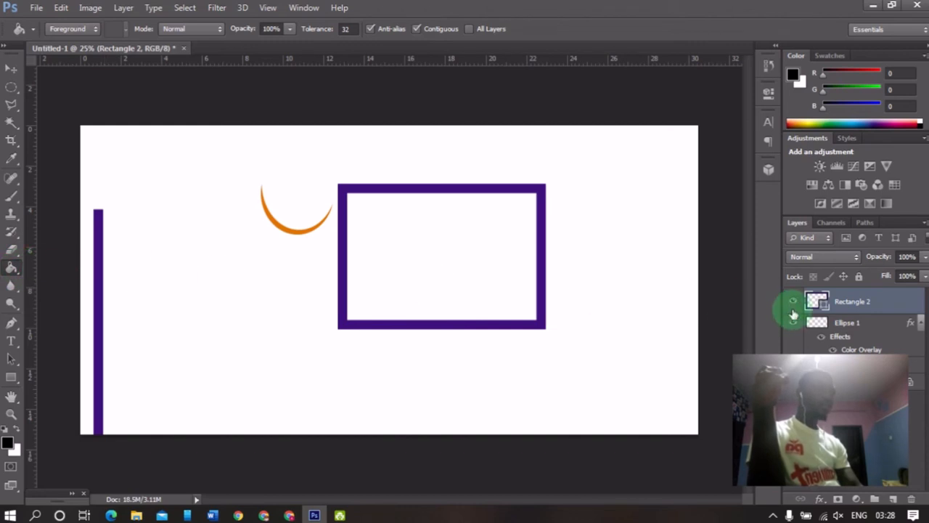
pyautogui.click(865, 324)
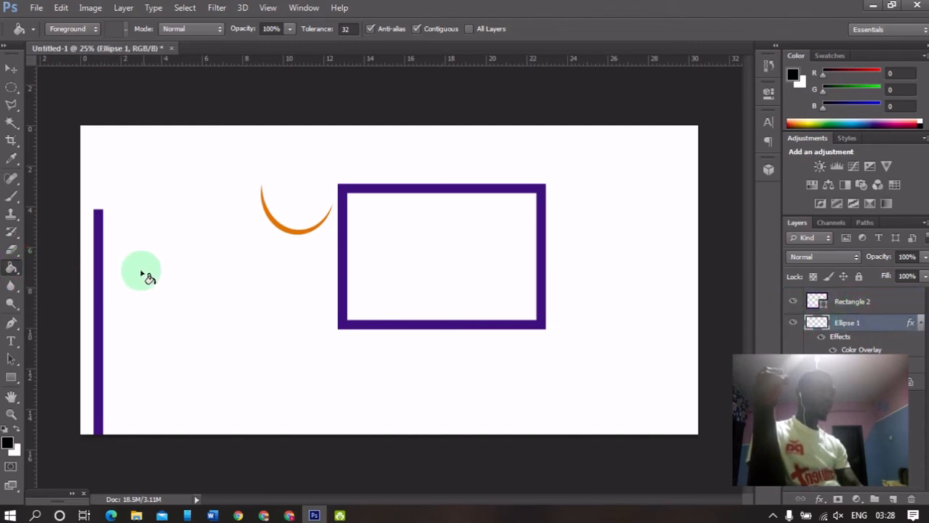
pyautogui.click(848, 301)
pyautogui.rightClick(846, 302)
pyautogui.click(639, 169)
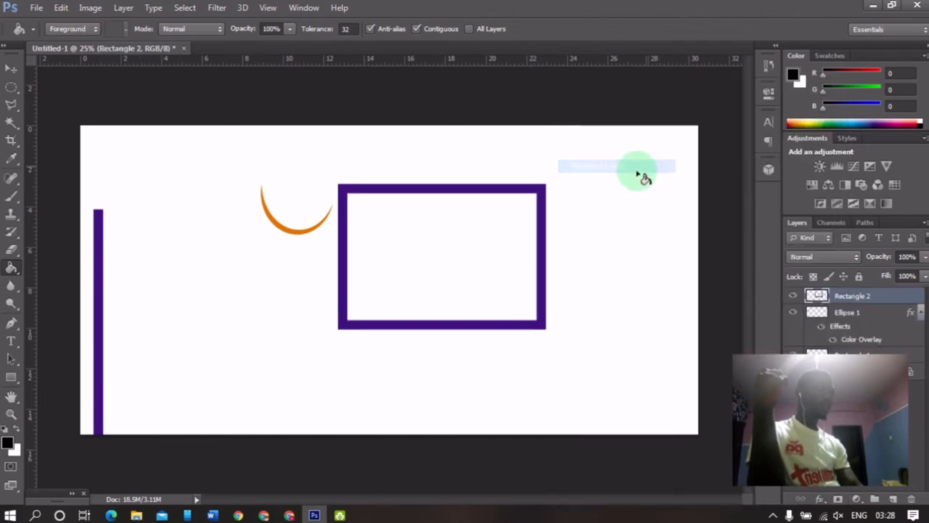
pyautogui.click(375, 225)
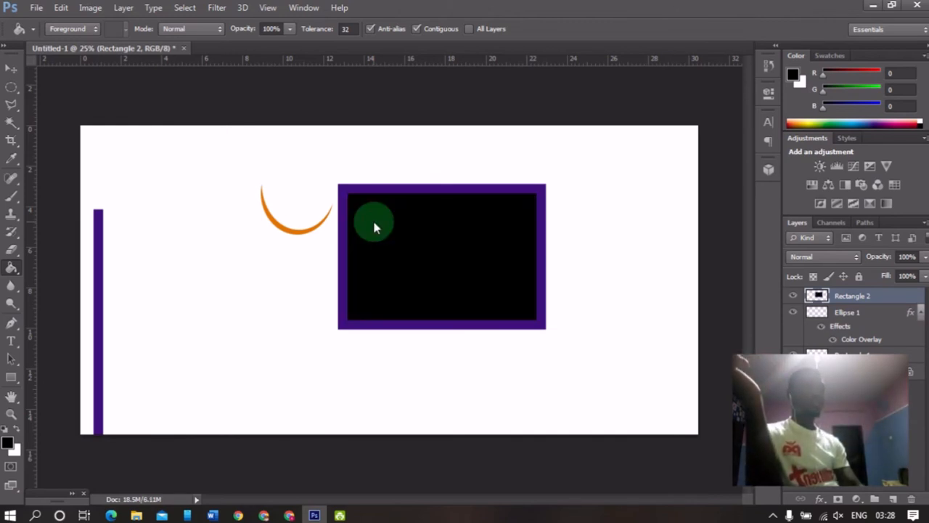
pyautogui.click(377, 226)
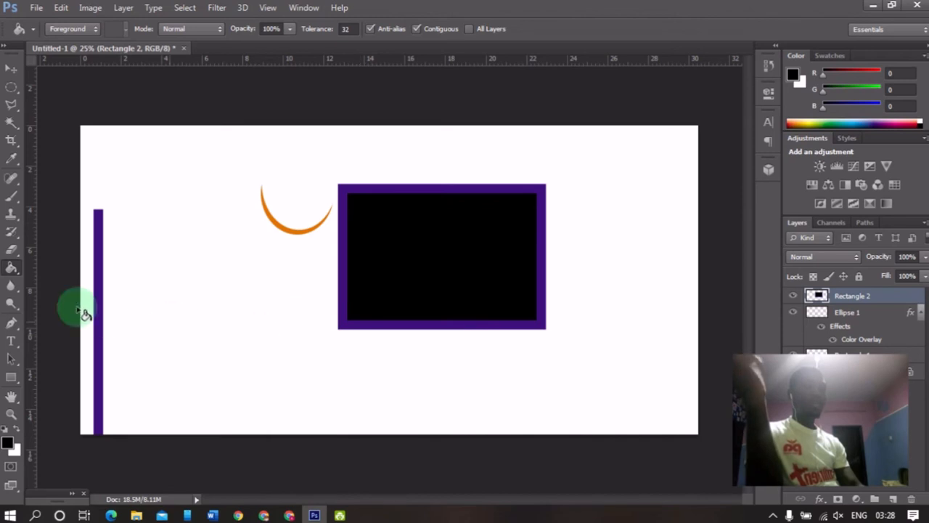
# Move the orange crescent into the black rectangle and reorder its layer above the rectangle layer.
pyautogui.rightClick(14, 270)
pyautogui.click(14, 270)
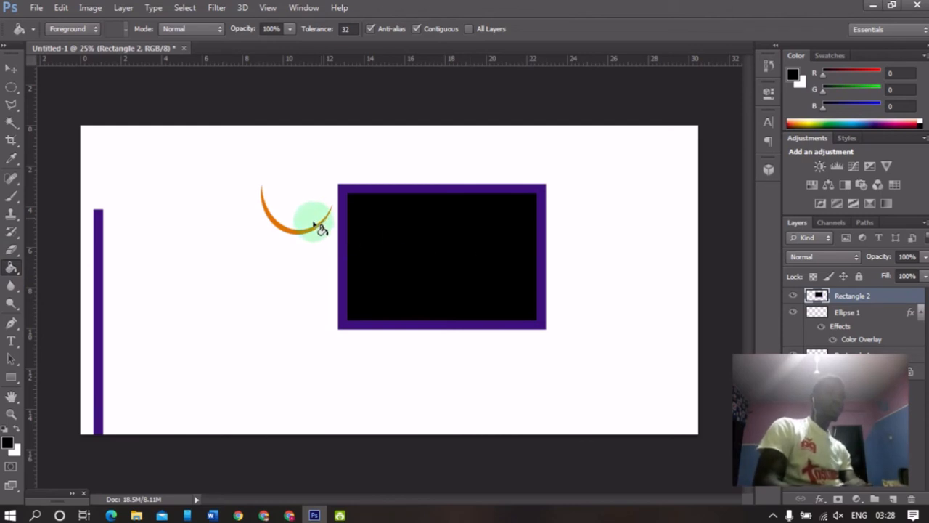
pyautogui.click(854, 313)
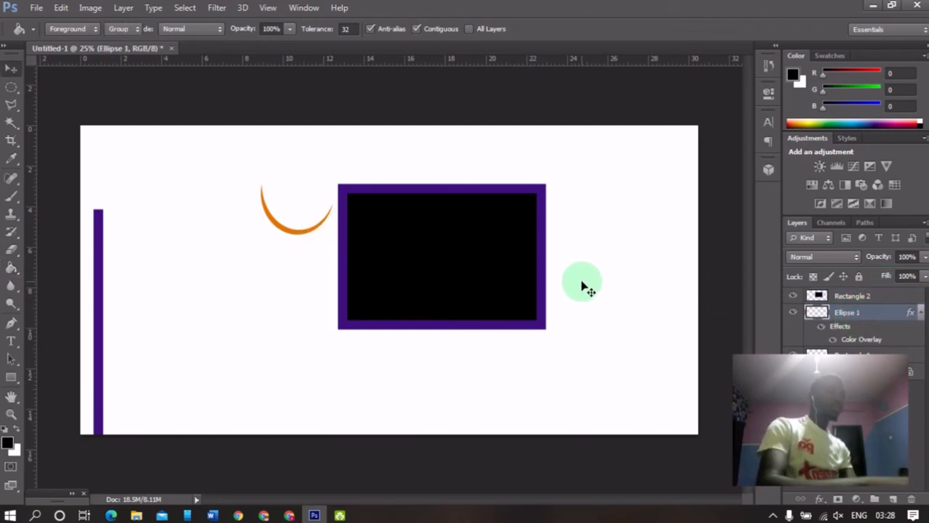
pyautogui.press('v')
pyautogui.moveTo(326, 256); pyautogui.dragTo(465, 269)
pyautogui.moveTo(880, 323); pyautogui.dragTo(872, 294)
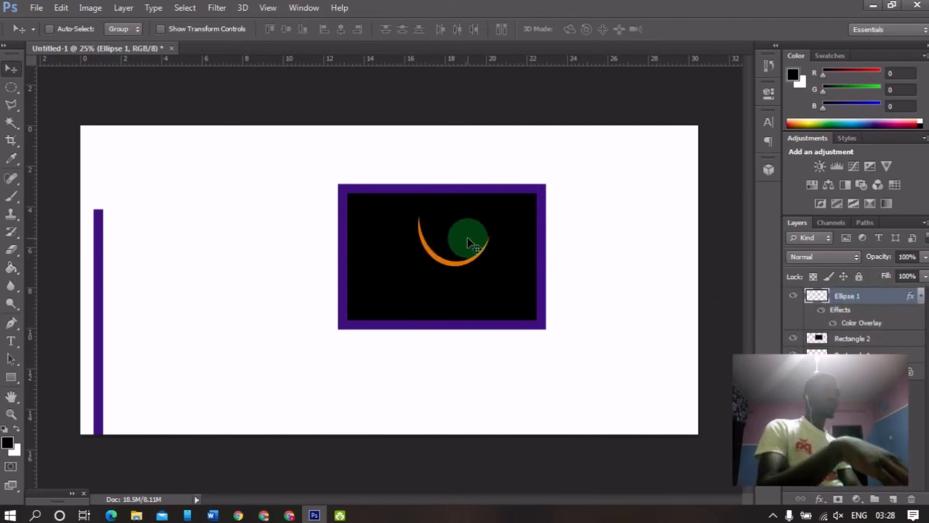
# Scale the crescent down with Free Transform, placing it in the rectangle's upper right area.
pyautogui.hotkey('ctrl', 't')
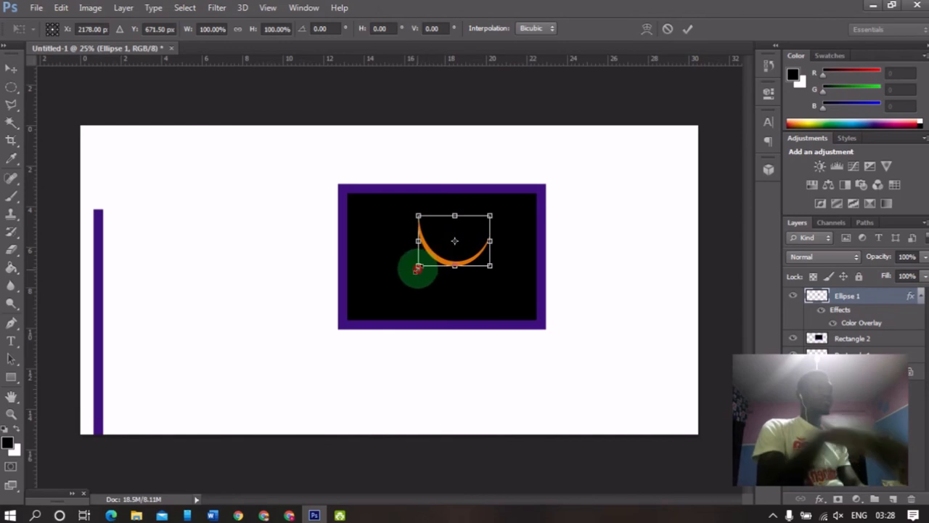
pyautogui.moveTo(418, 265); pyautogui.dragTo(463, 235)
pyautogui.press('Return')
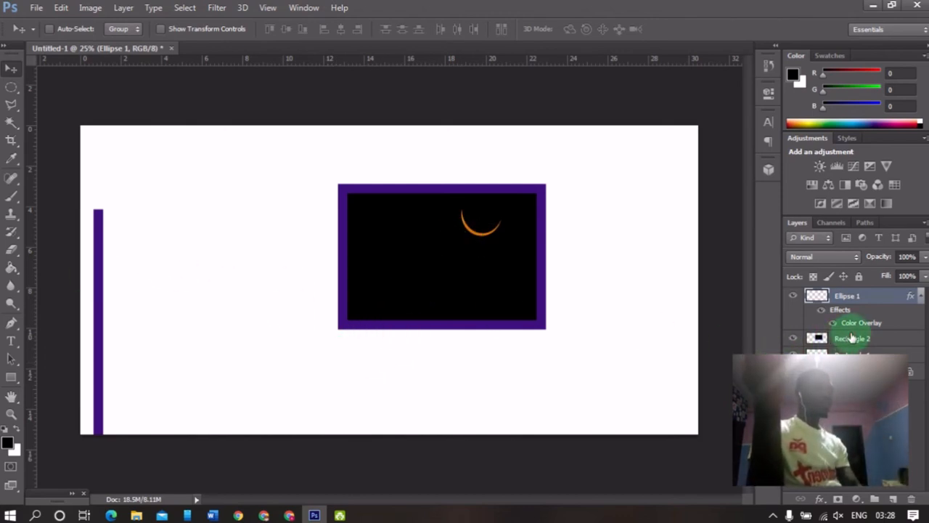
# Shift the framed rectangle slightly up-left and move the purple vertical bar beneath its centre as a post.
pyautogui.click(813, 338)
pyautogui.moveTo(99, 304); pyautogui.dragTo(75, 280)
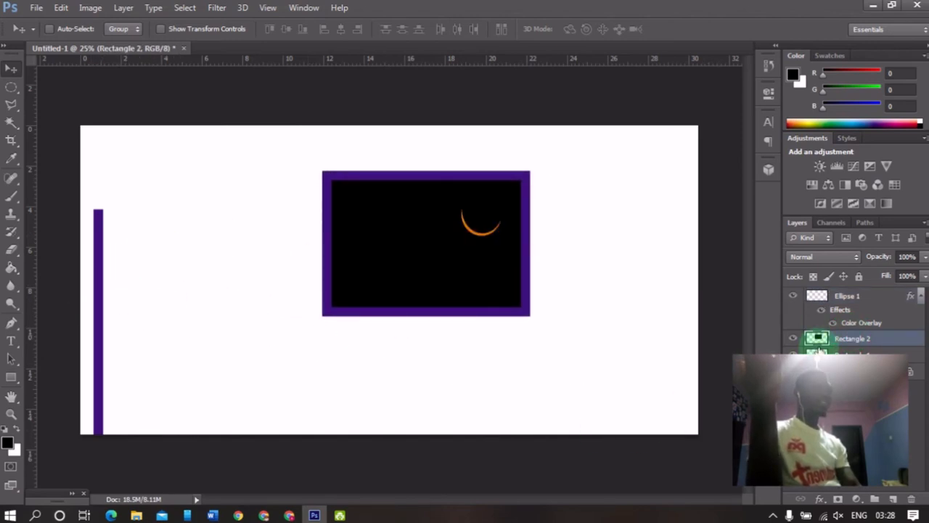
pyautogui.click(906, 354)
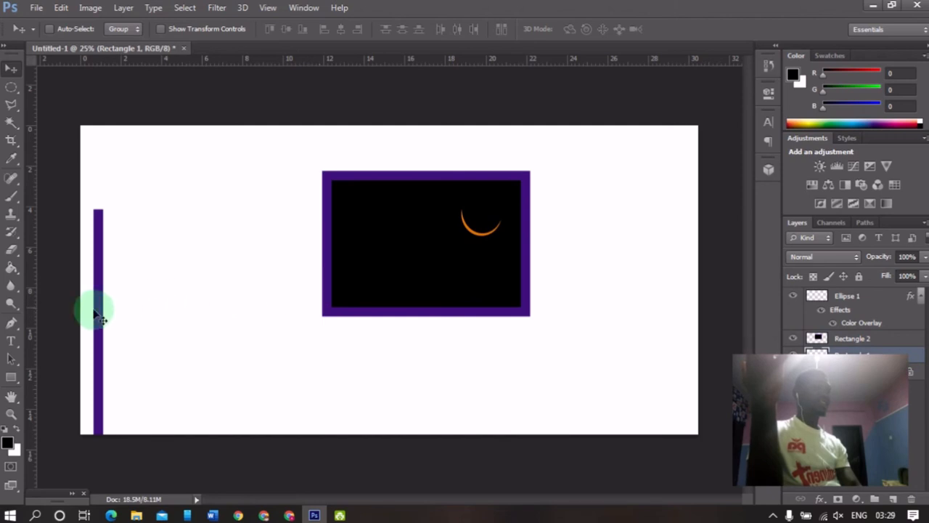
pyautogui.moveTo(97, 312); pyautogui.dragTo(419, 404)
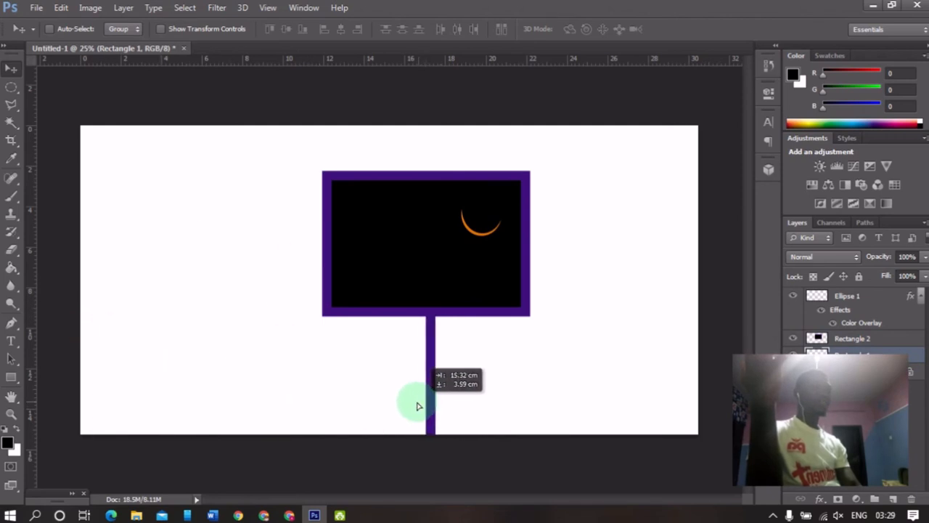
pyautogui.click(187, 353)
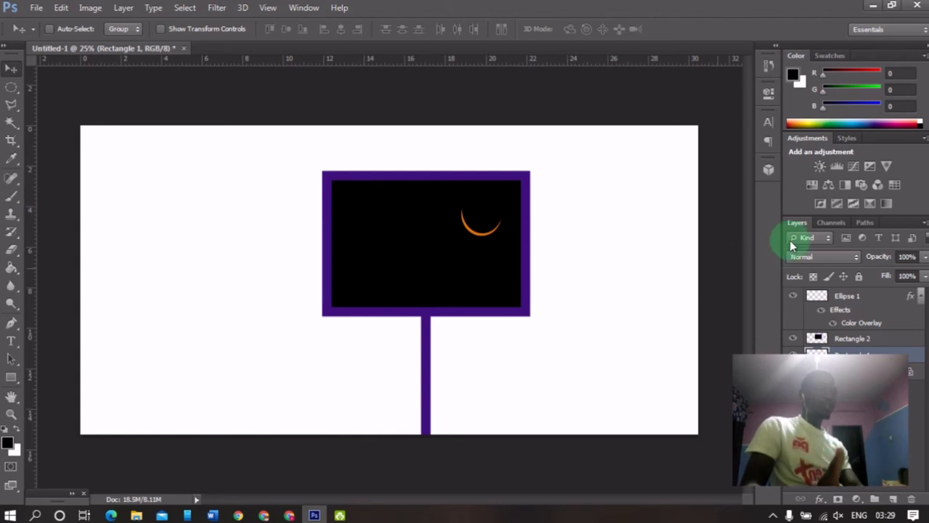
# Apply a Gaussian Blur with a radius of 8.4 pixels to the crescent layer.
pyautogui.click(852, 298)
pyautogui.click(920, 295)
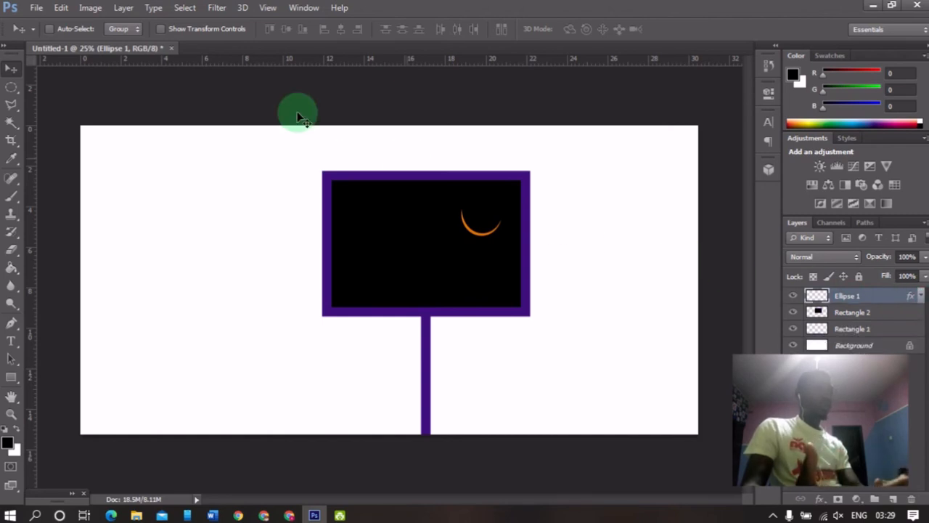
pyautogui.click(215, 7)
pyautogui.moveTo(236, 95)
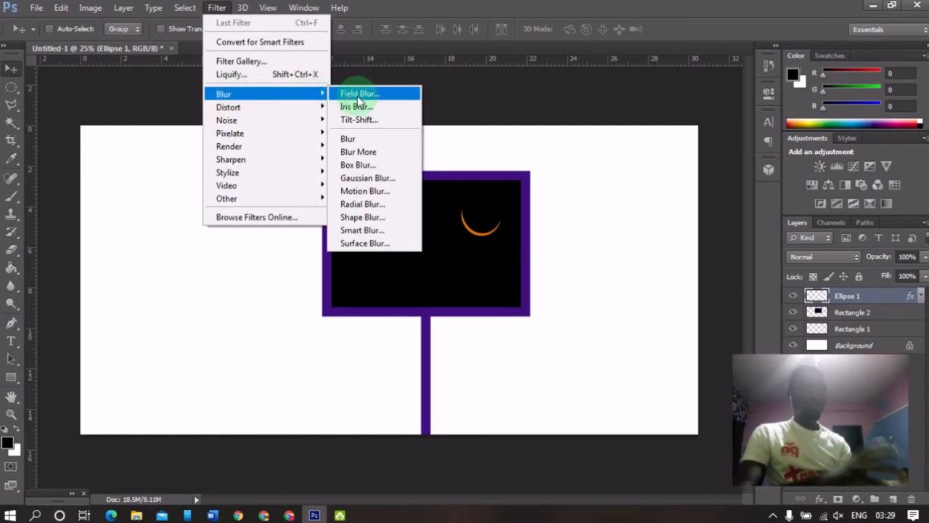
pyautogui.click(399, 176)
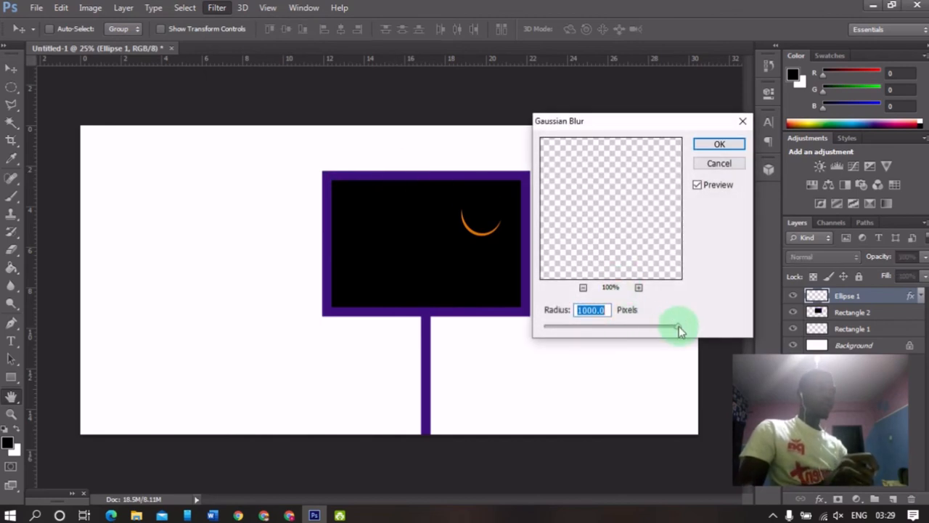
pyautogui.moveTo(678, 325); pyautogui.dragTo(660, 326)
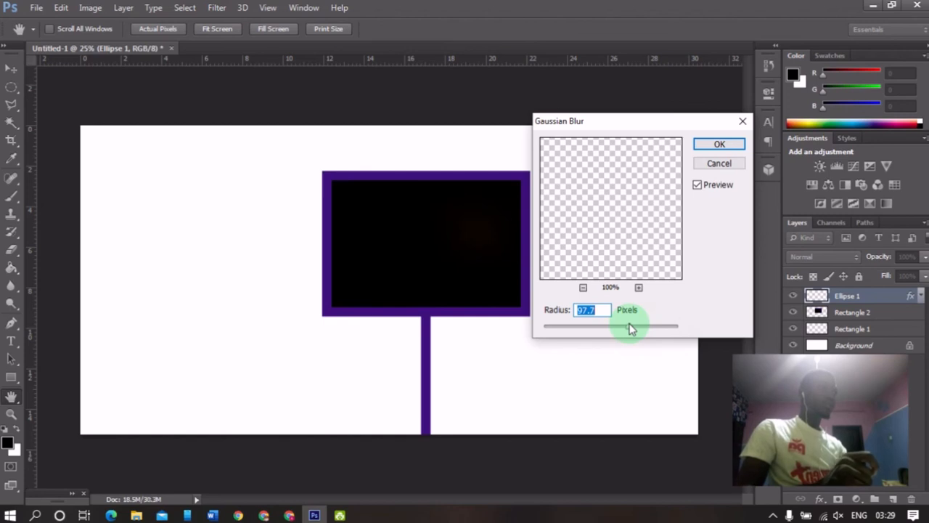
pyautogui.moveTo(605, 323)
pyautogui.mouseDown()
pyautogui.moveTo(583, 335)
pyautogui.moveTo(598, 324)
pyautogui.mouseUp()
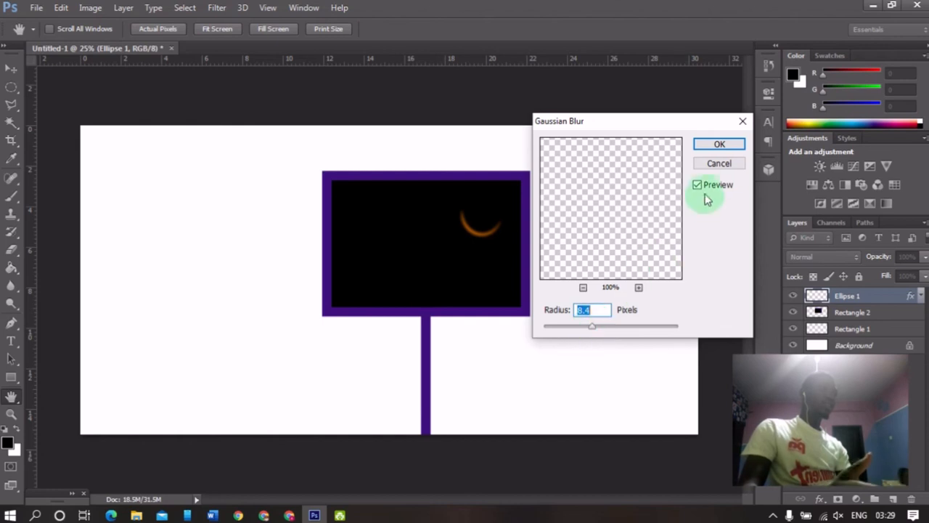
pyautogui.click(711, 145)
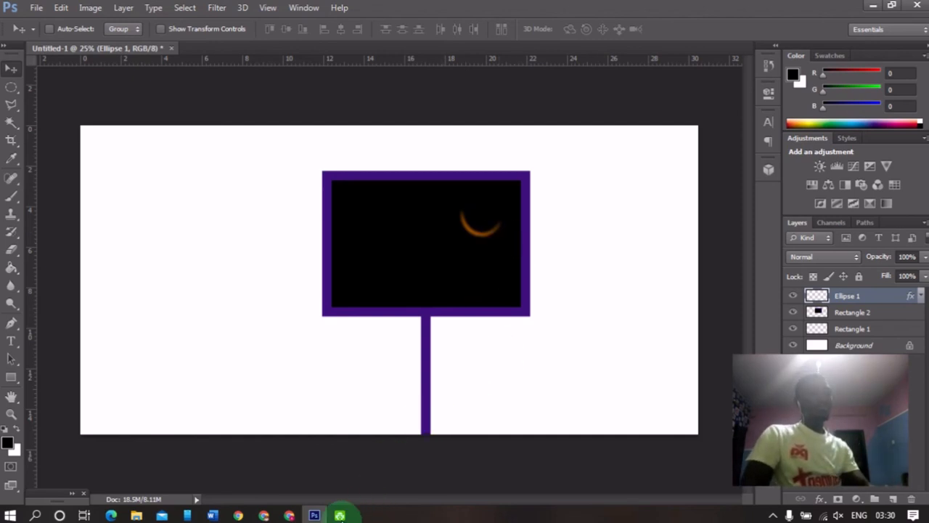
pyautogui.click(773, 515)
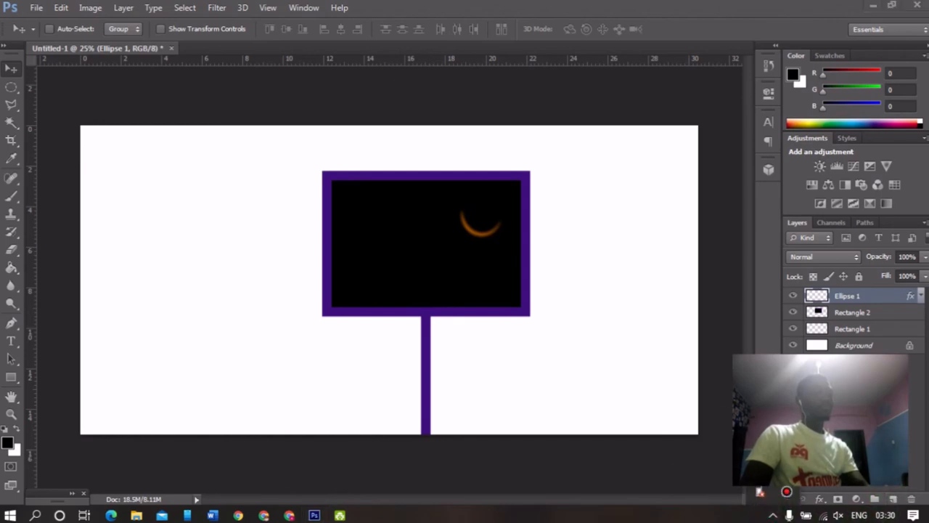
pyautogui.click(786, 492)
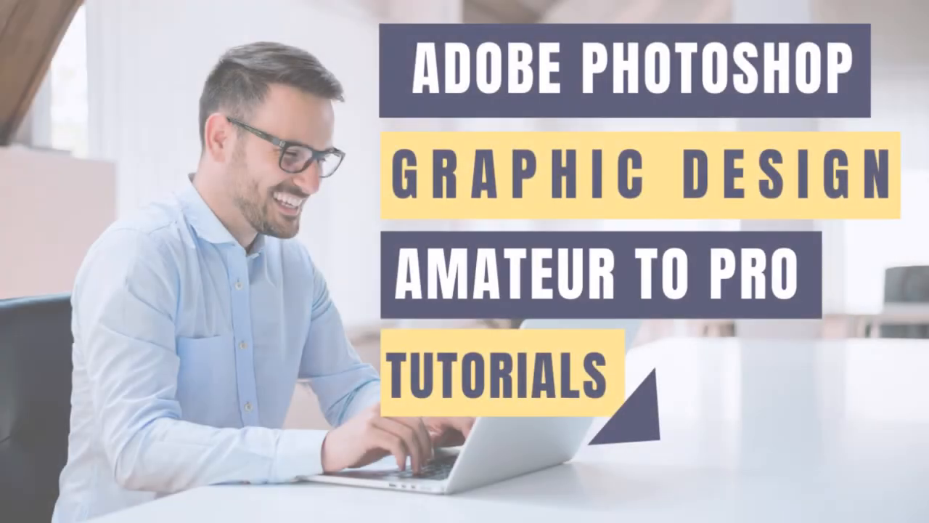